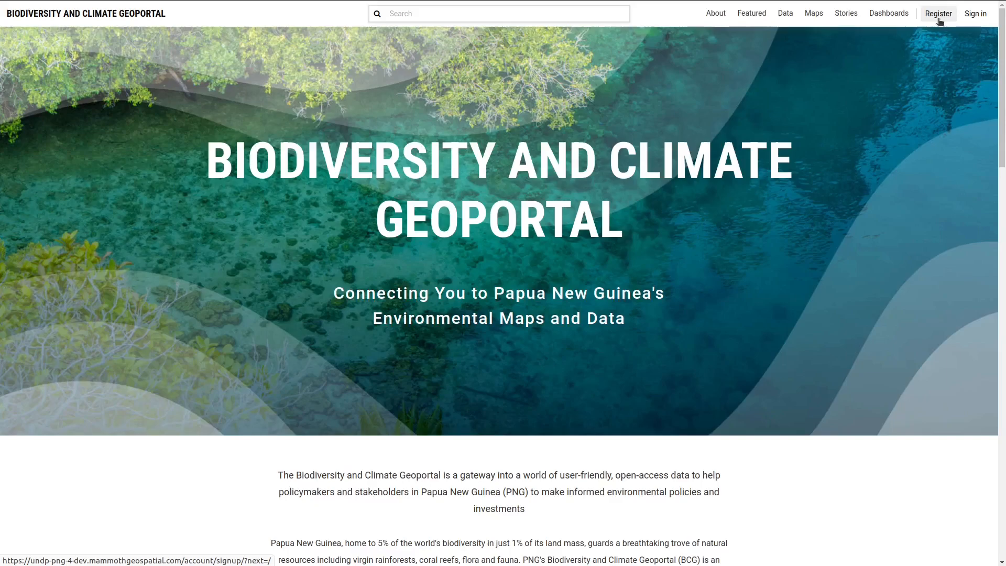
Step: Sign in to the existing account with the saved username and the account password
left_click(973, 20)
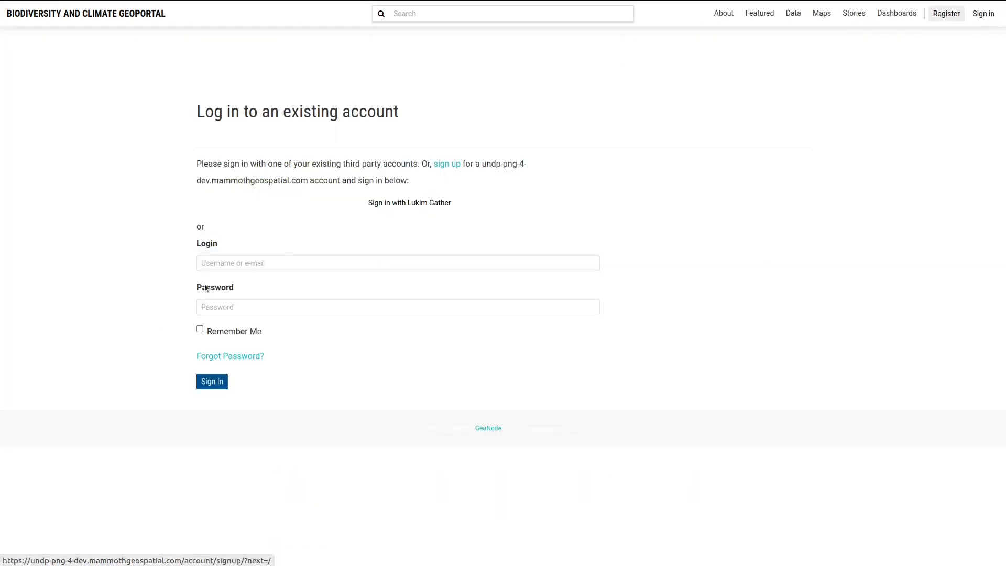
left_click(222, 263)
left_click(263, 291)
left_click(242, 305)
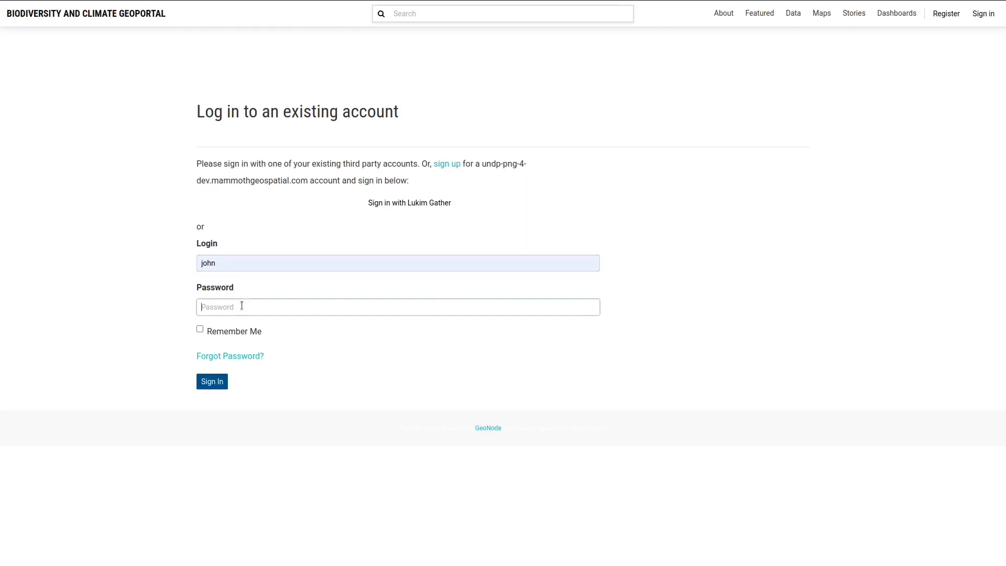
key("ctrl+v")
left_click(212, 382)
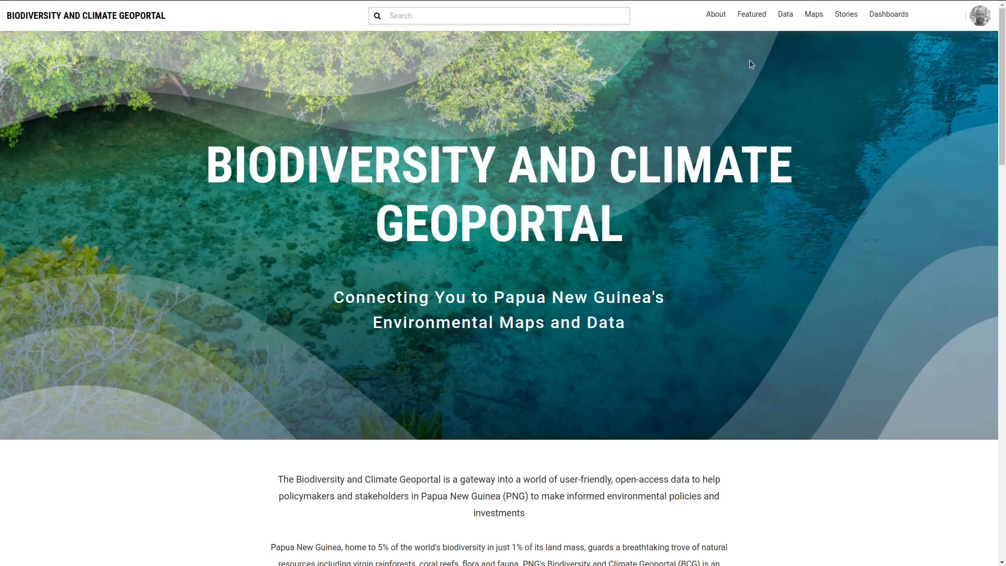
Step: Go to the datasets catalogue and start adding a resource by dataset upload
left_click(790, 20)
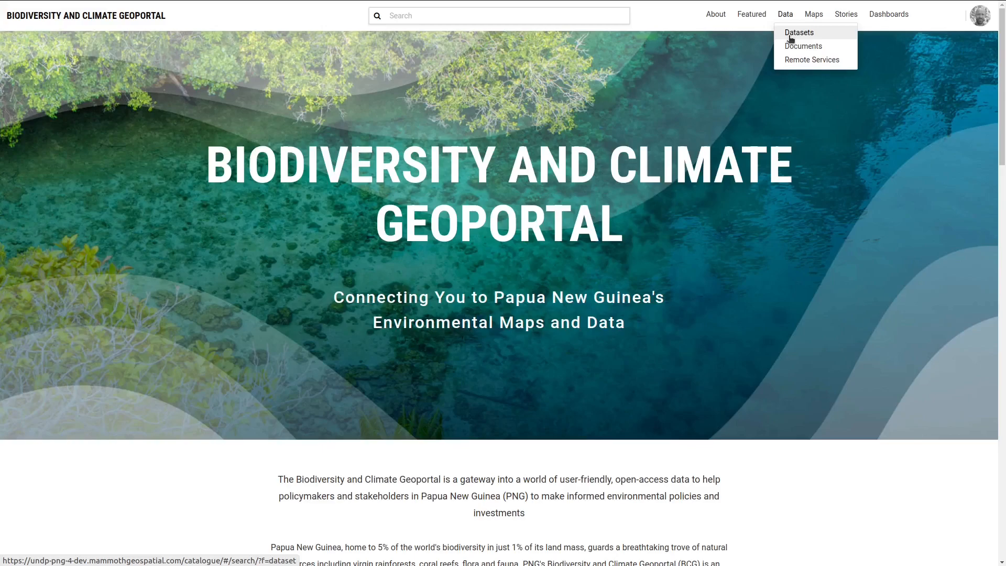
left_click(791, 38)
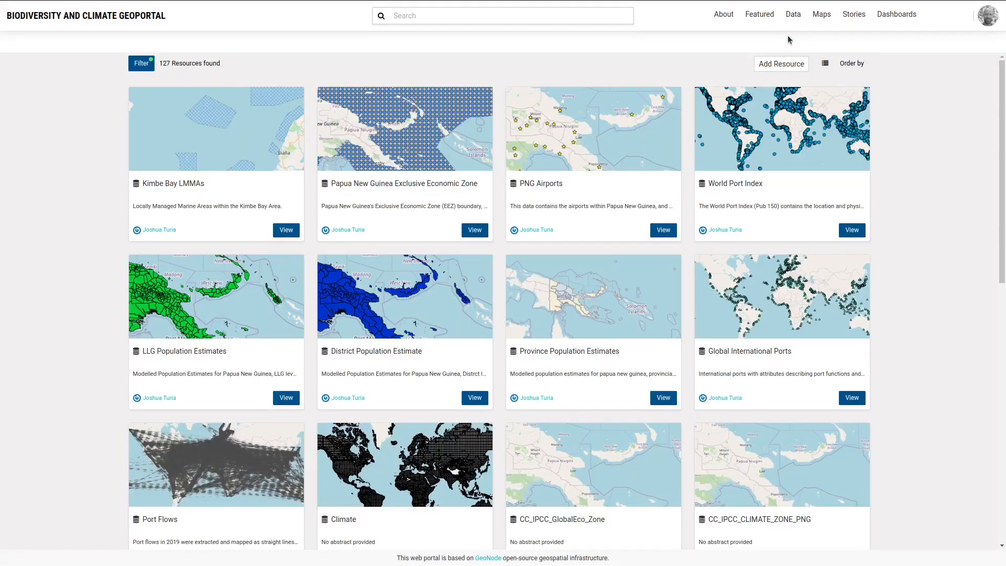
left_click(788, 69)
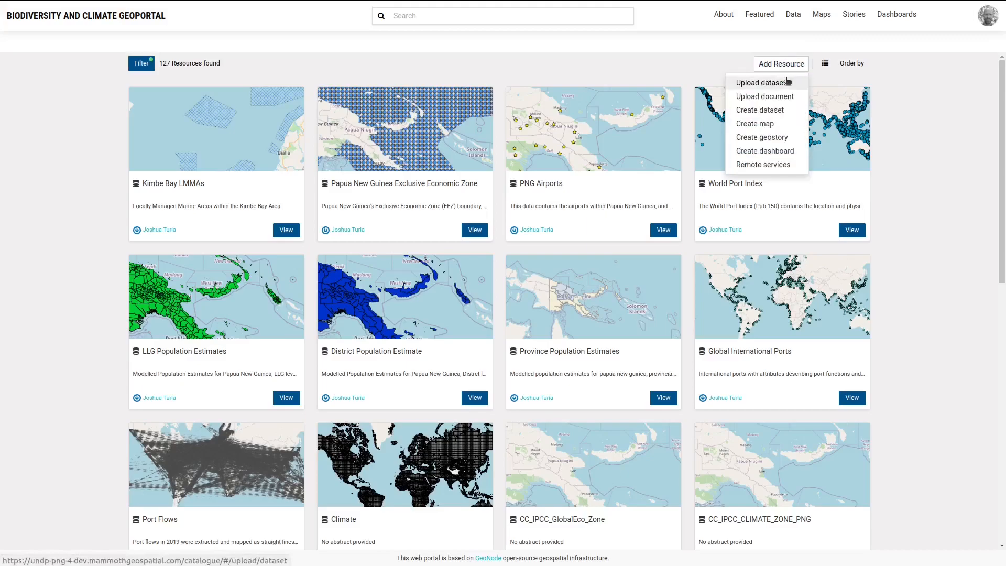
left_click(786, 83)
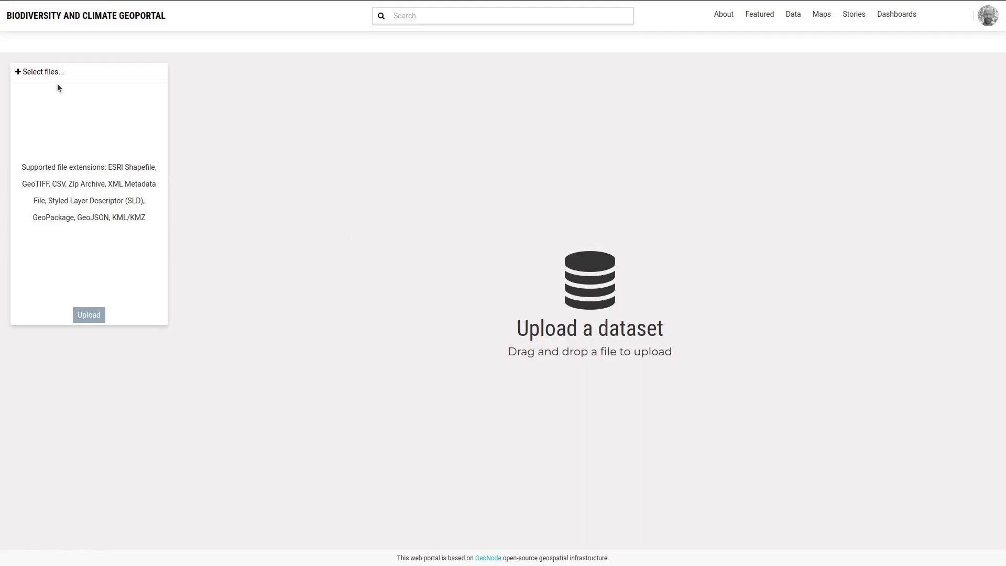
Step: Upload Province Population Estimates.zip and sample_err.geojson together from the Downloads folder
left_click(47, 73)
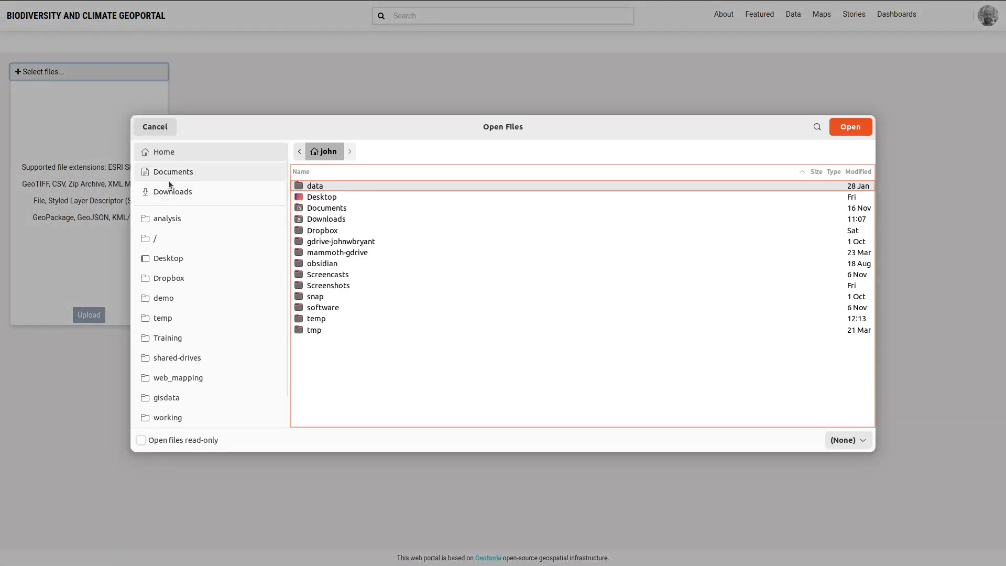
left_click(171, 193)
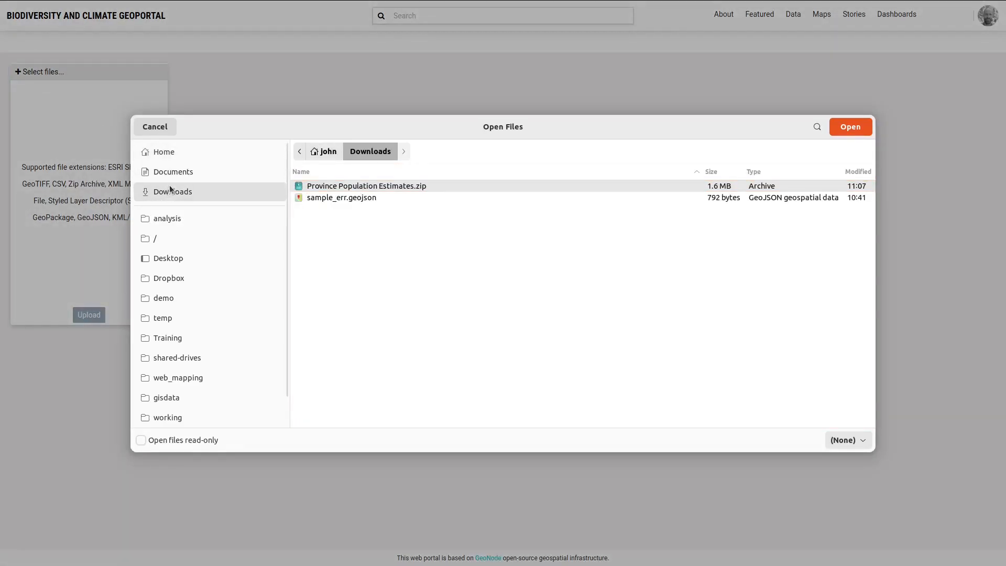
left_click(349, 199, "shift")
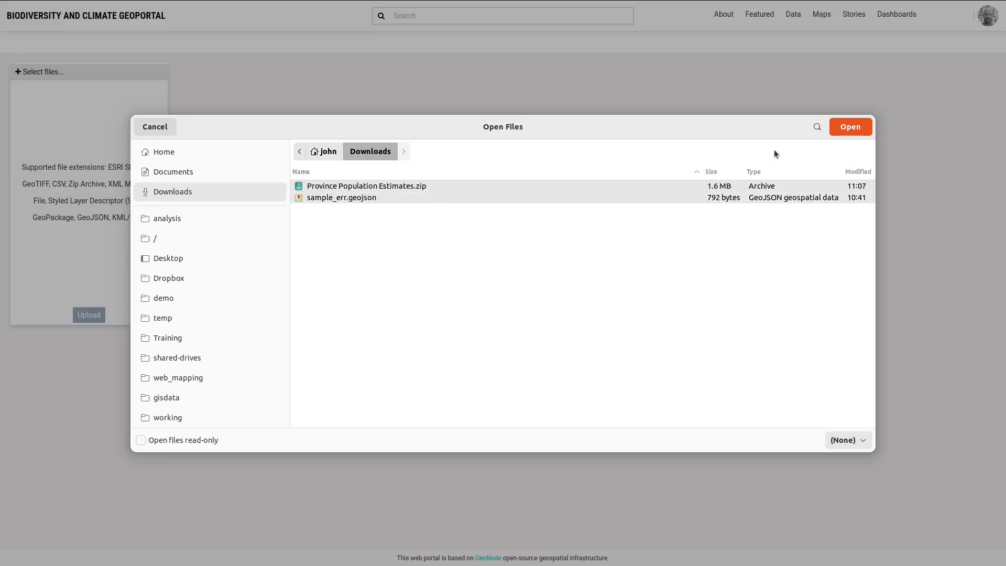
left_click(860, 130)
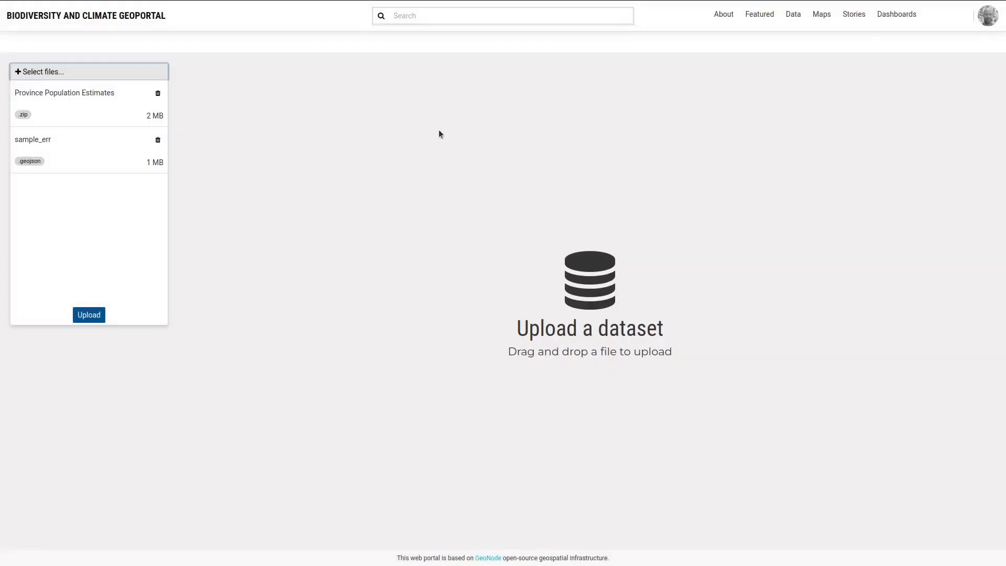
left_click(98, 318)
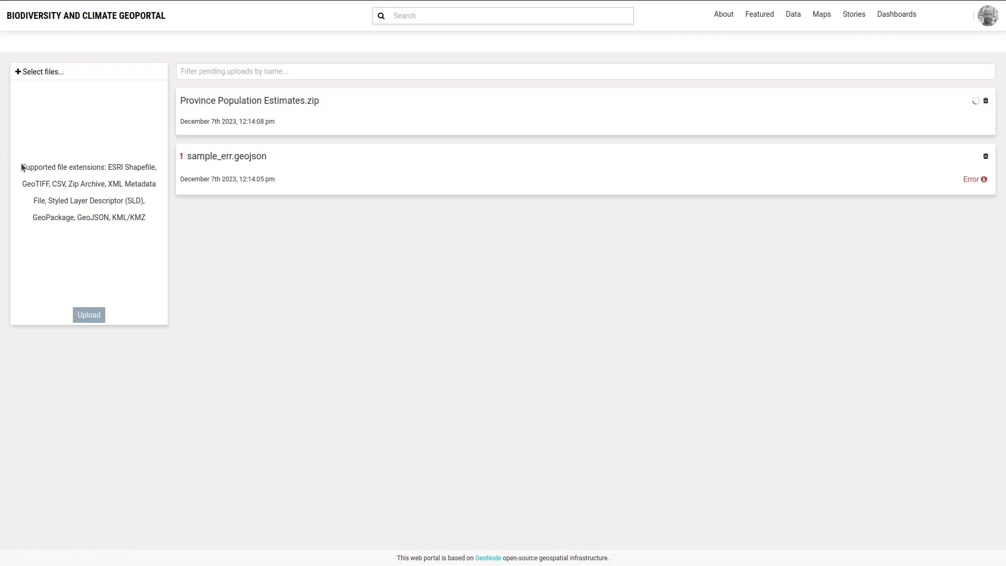
Step: Check the error details of sample_err.geojson and remove it from the pending uploads
mouse_move(984, 181)
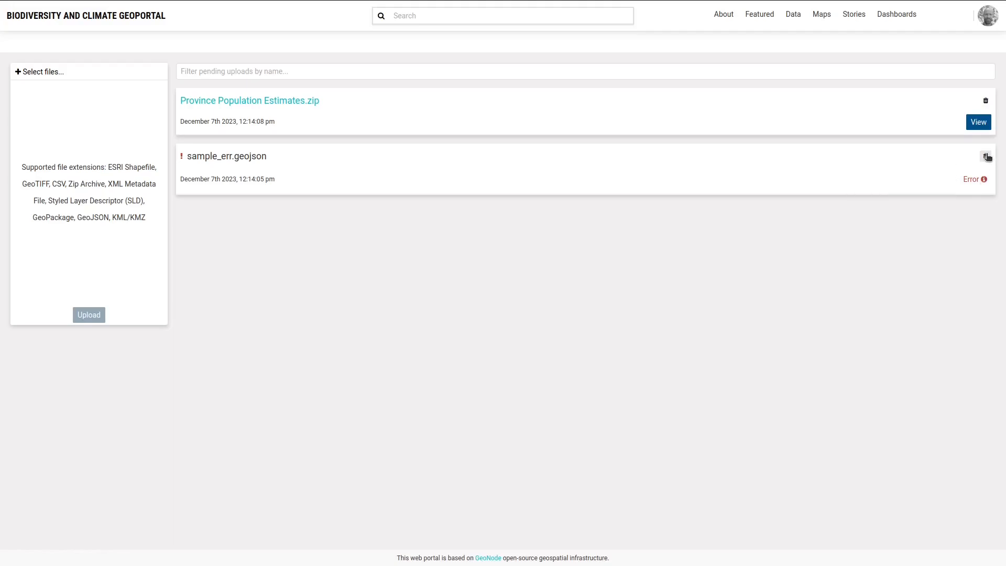
left_click(986, 157)
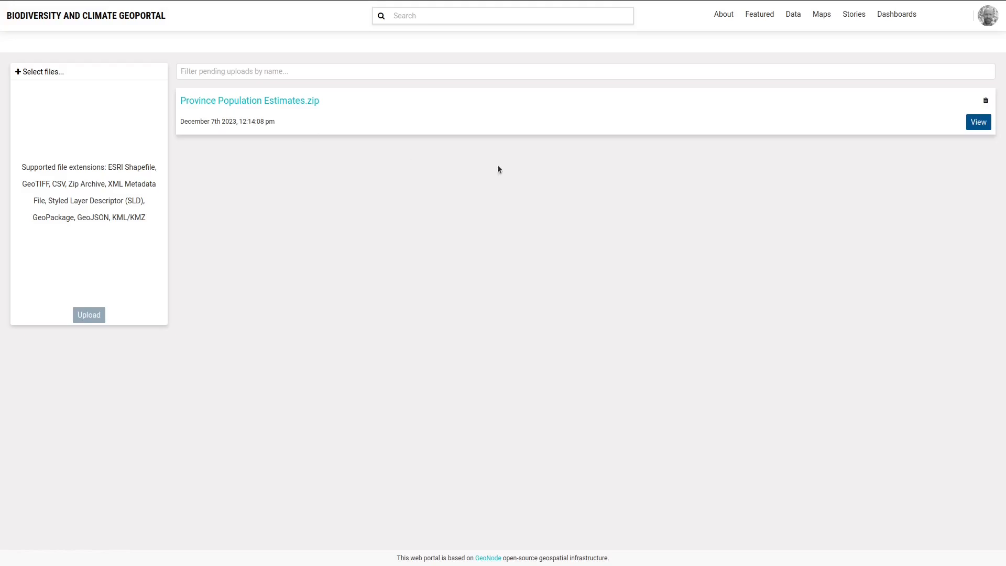
Step: Open the uploaded province_population_estimates dataset from the datasets catalogue and delete it
left_click(793, 19)
left_click(795, 37)
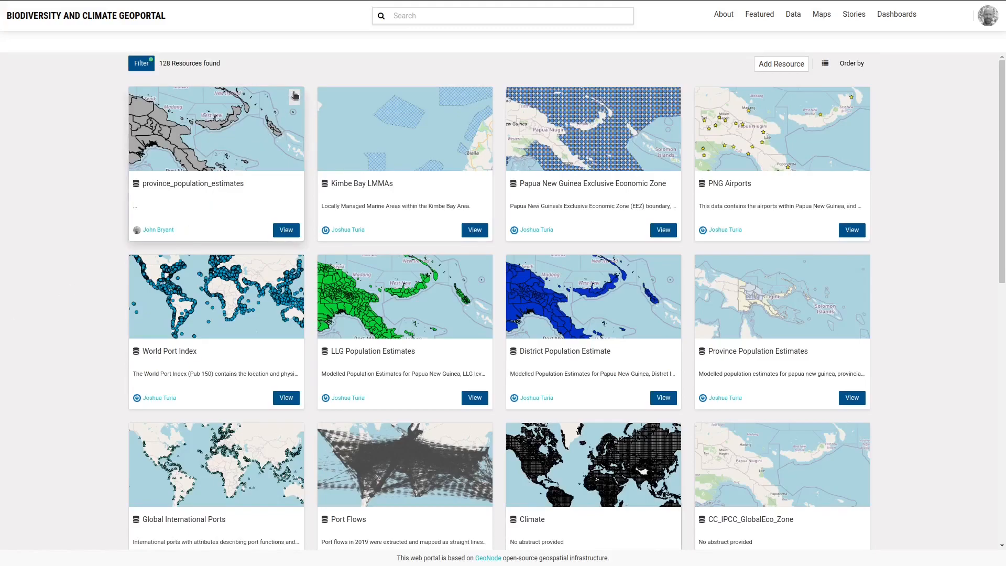
left_click(294, 97)
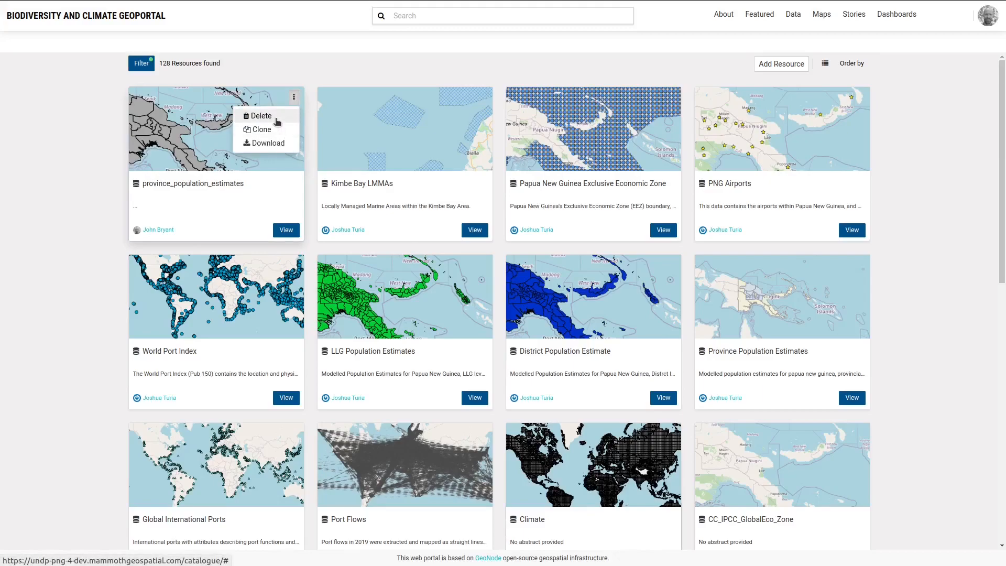
left_click(283, 231)
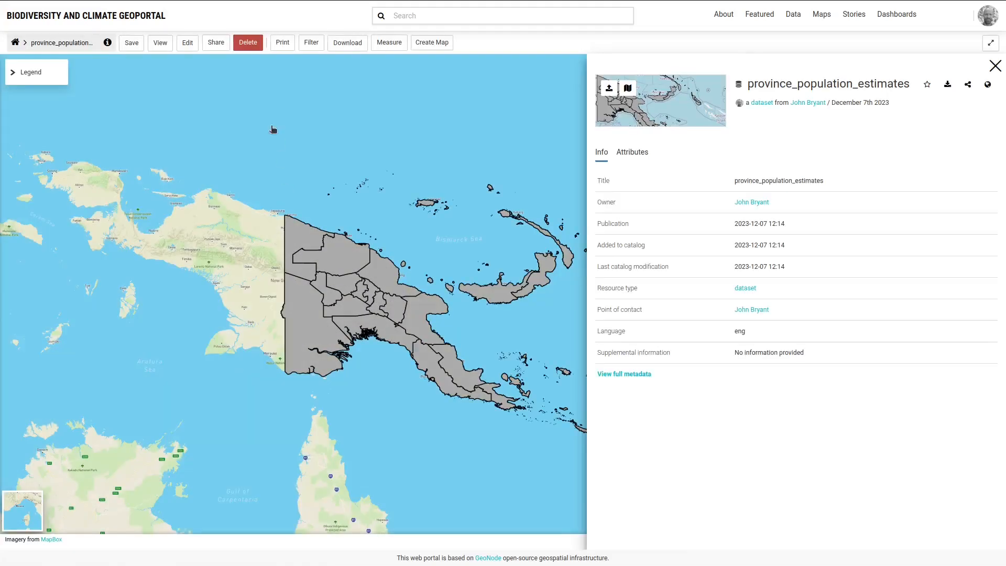
left_click(243, 46)
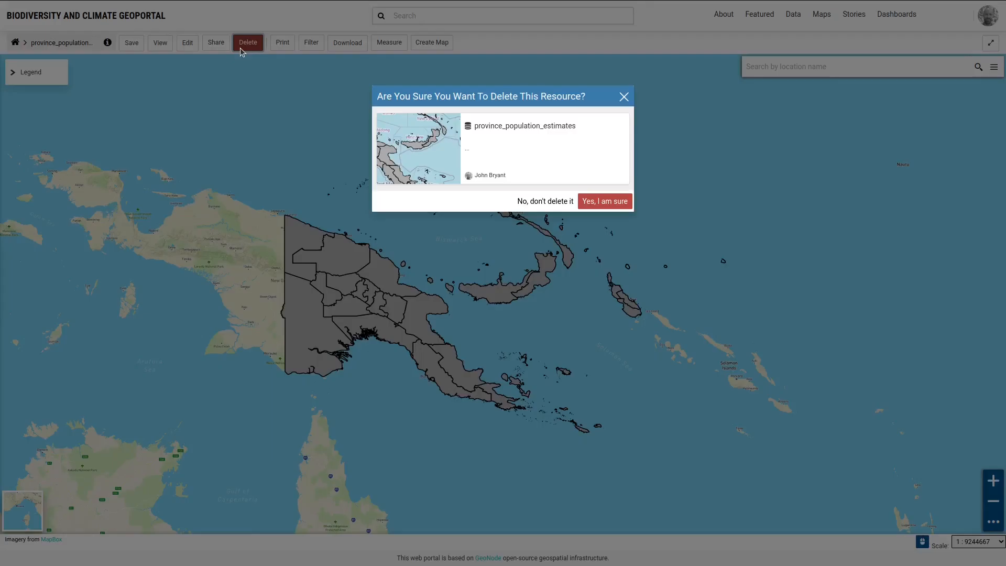
left_click(603, 202)
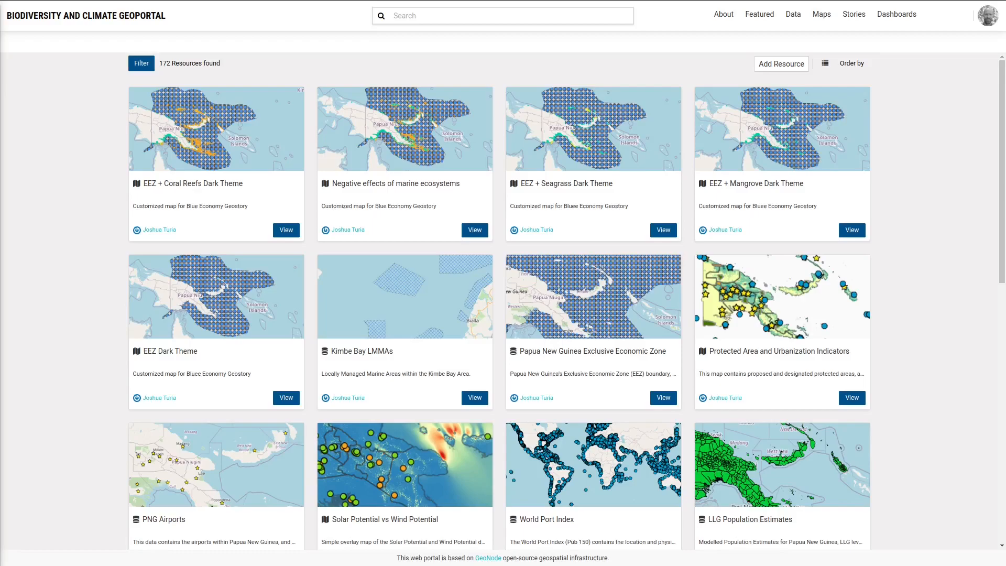
Step: Start a new empty dataset named small_farms with the title Small Farms and the geometry type Polygons
left_click(802, 70)
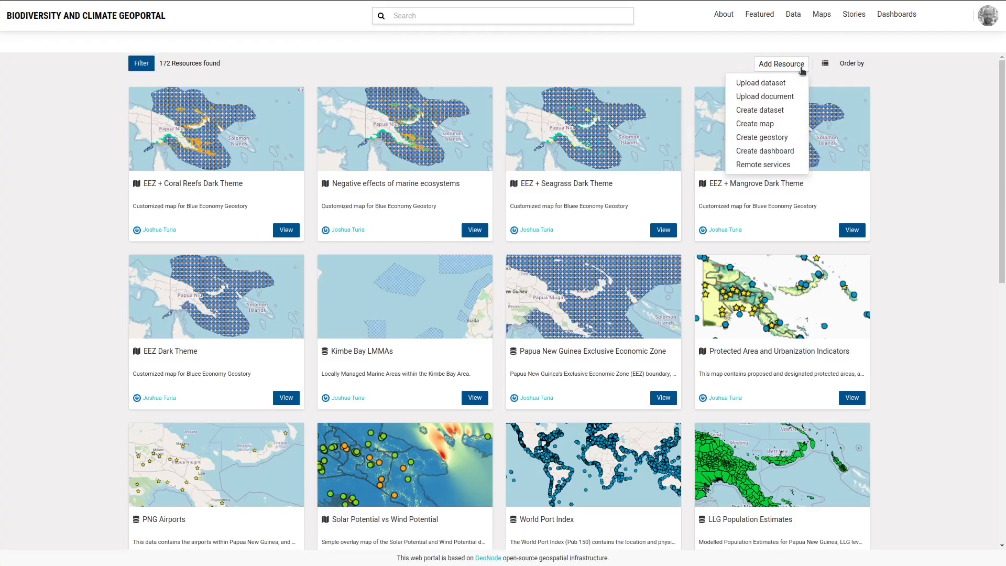
left_click(780, 111)
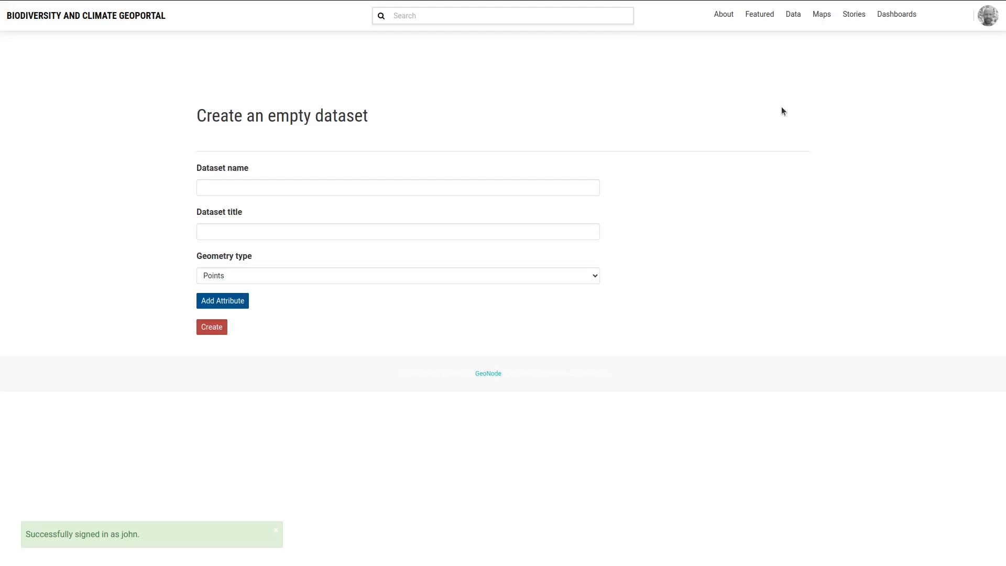
left_click(259, 192)
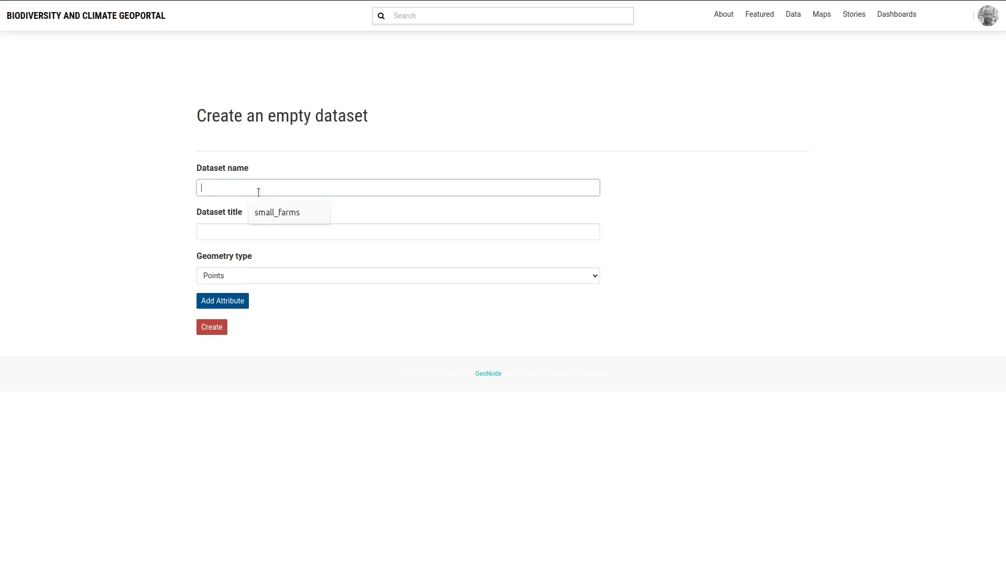
left_click(273, 210)
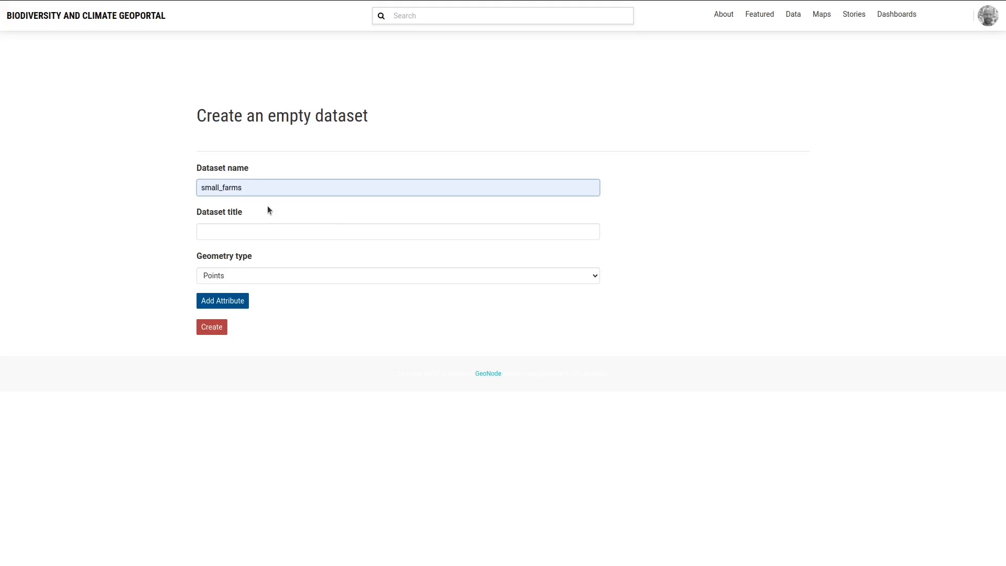
left_click(265, 232)
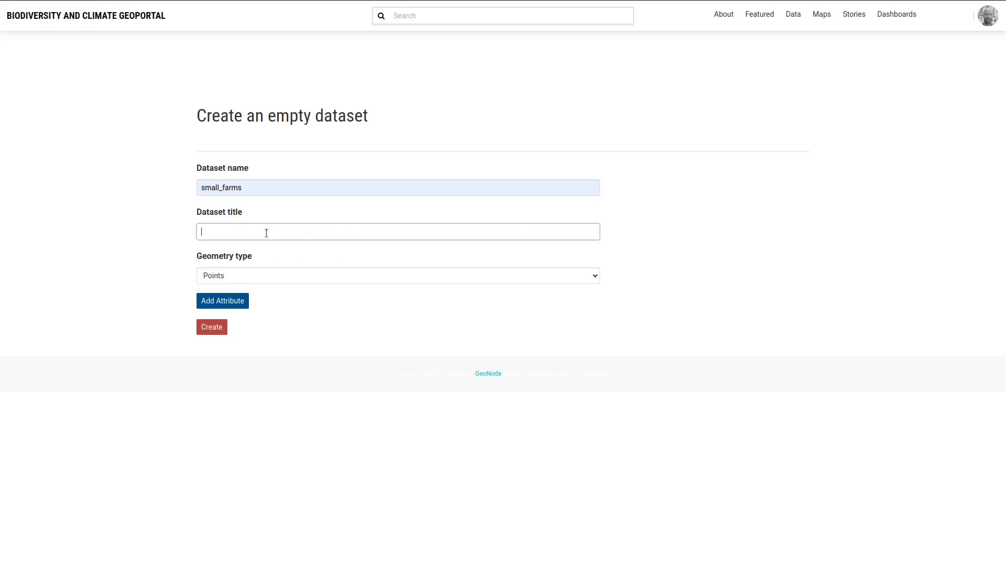
type("Small Farms")
left_click(243, 273)
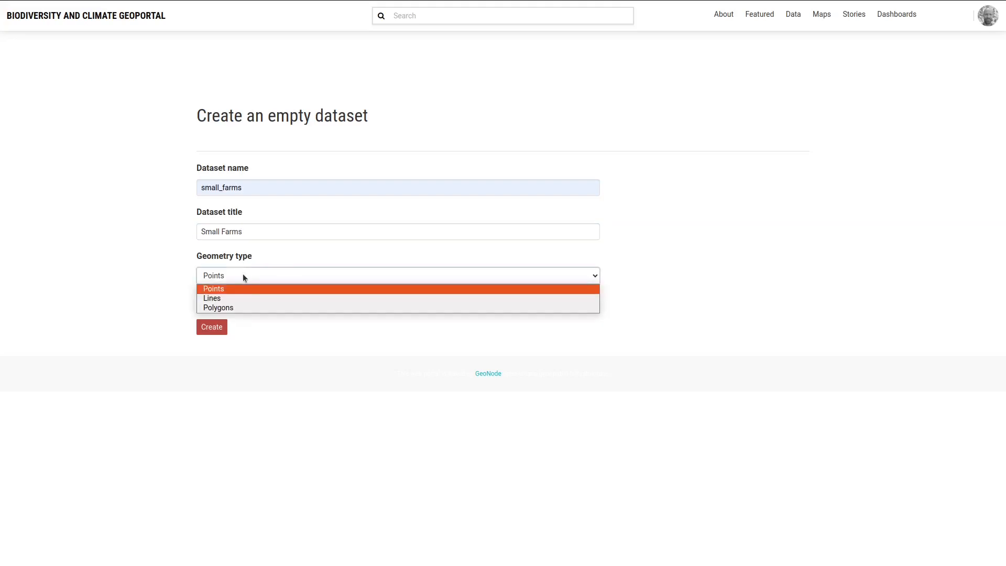
left_click(242, 309)
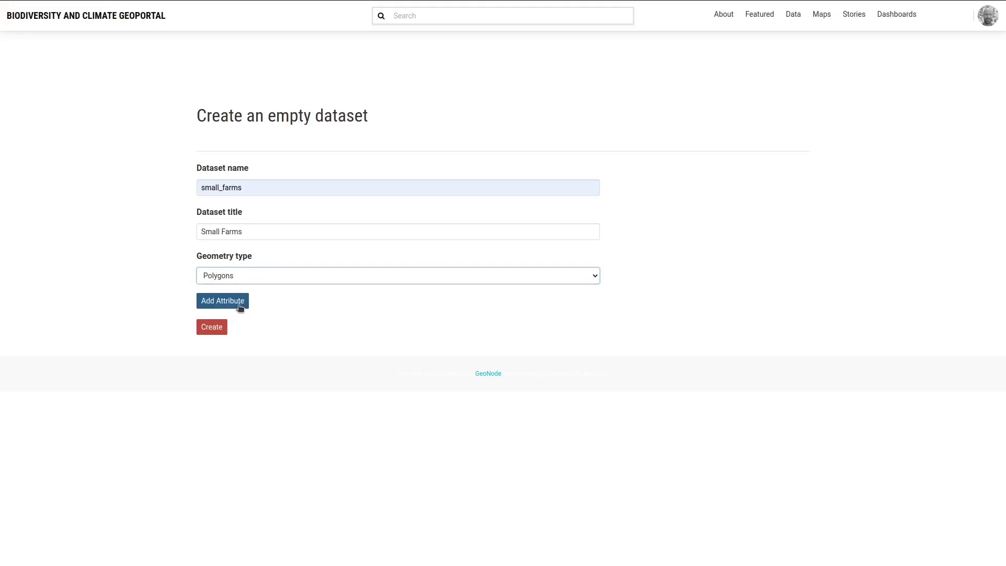
Step: Add the String attributes farm_name and farm_type and create the dataset
left_click(240, 307)
left_click(233, 324)
type("farm_name")
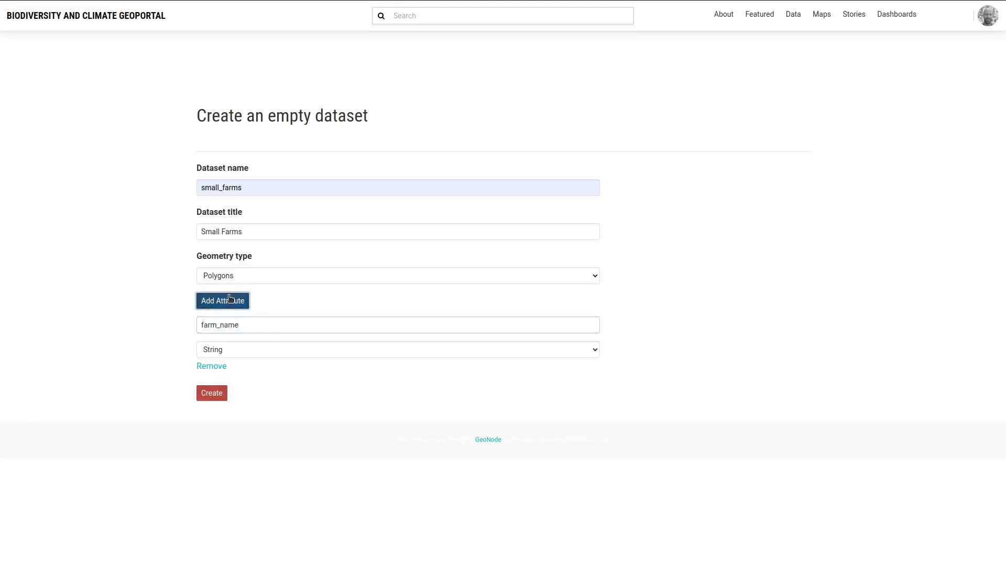
left_click(231, 300)
left_click(200, 394)
type("farm_type")
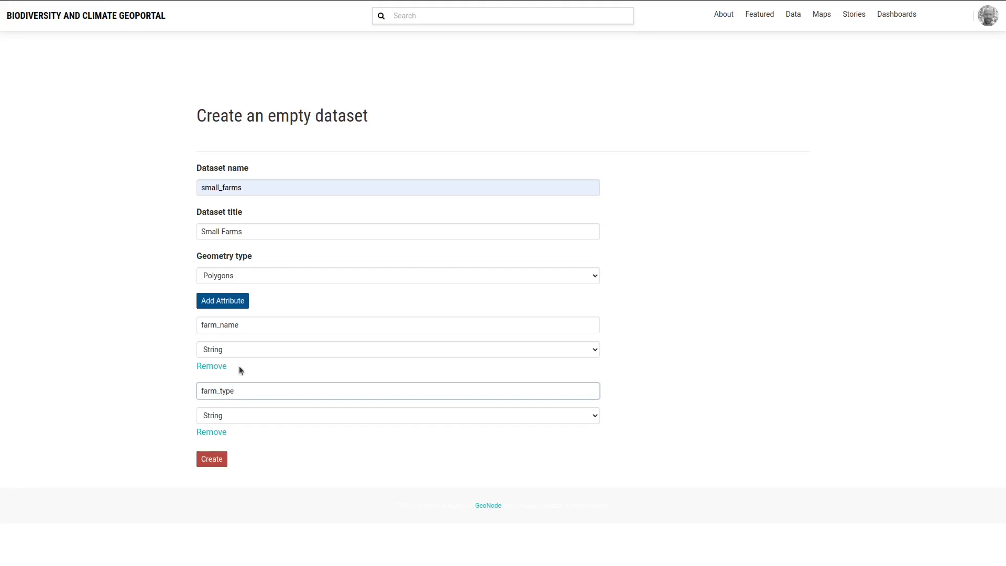
left_click(209, 464)
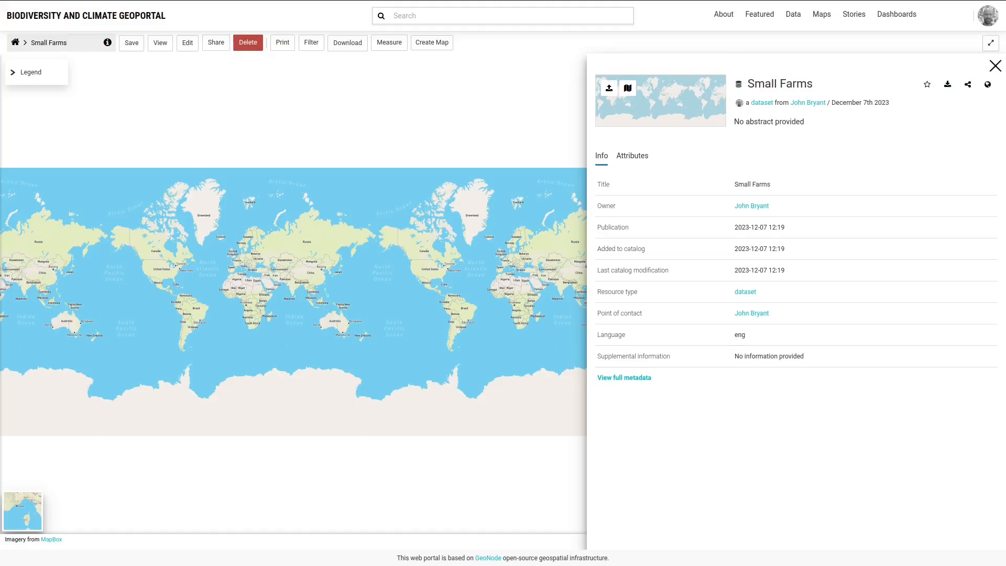
Step: Edit the Small Farms metadata, setting the description to "Small farms in PNG" and the category to Lands, Minerals and Soil
left_click(187, 45)
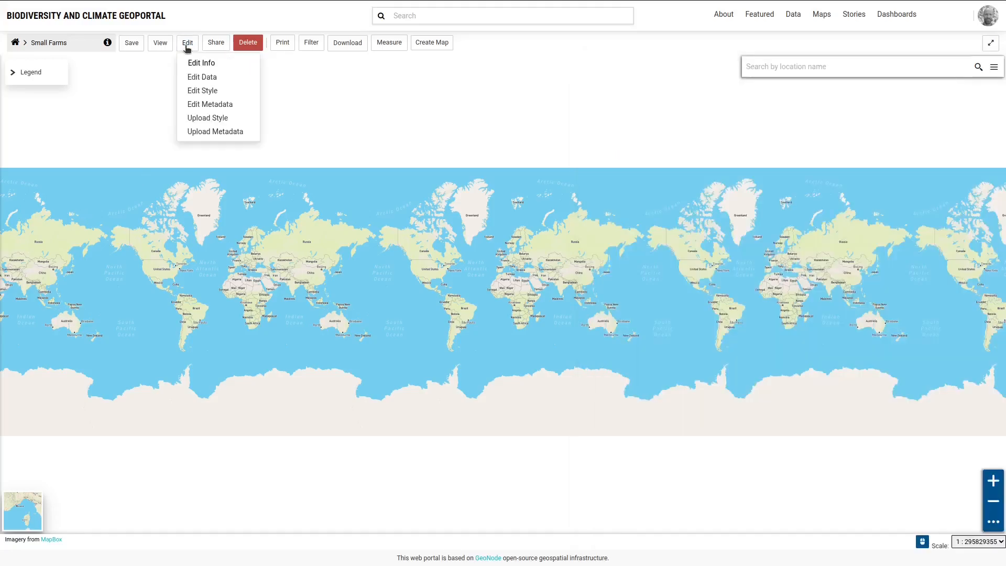
left_click(201, 109)
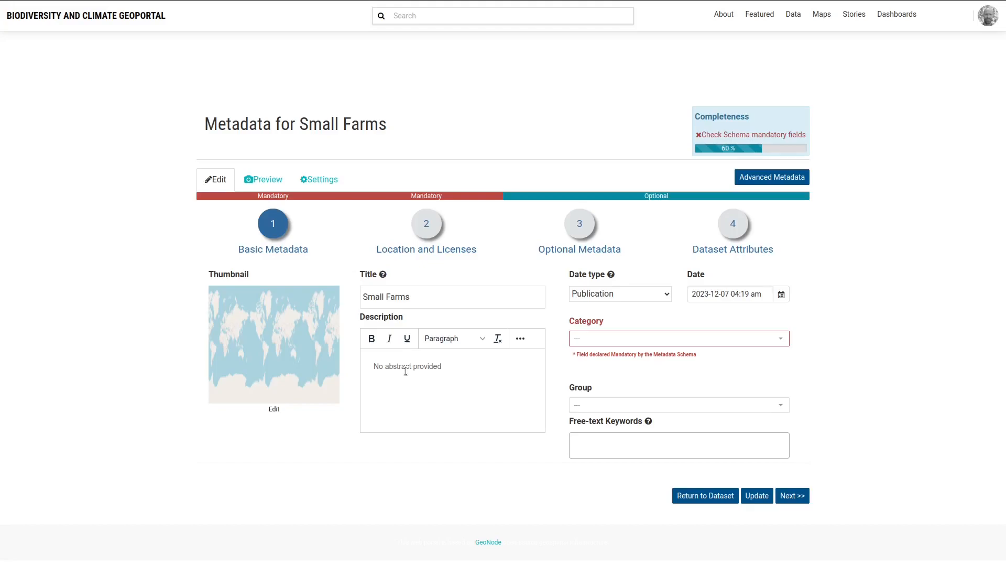
left_click_drag(446, 373, 320, 335)
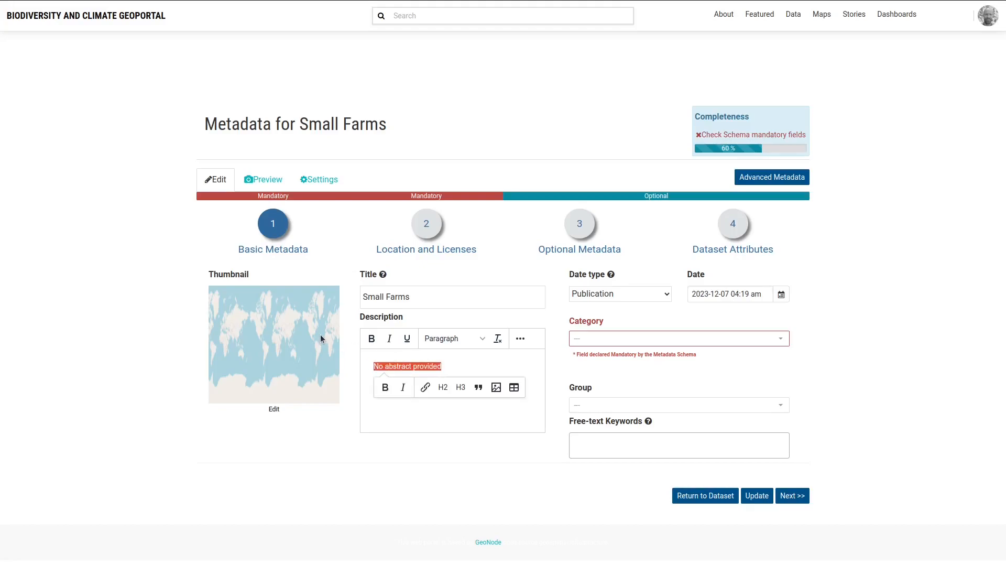
type("Small farms in PNG")
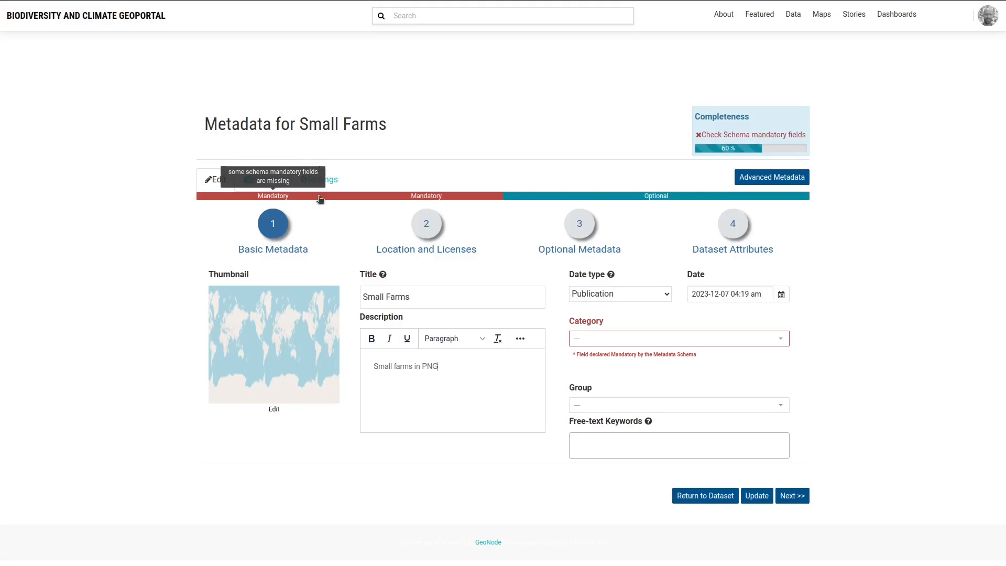
left_click(613, 341)
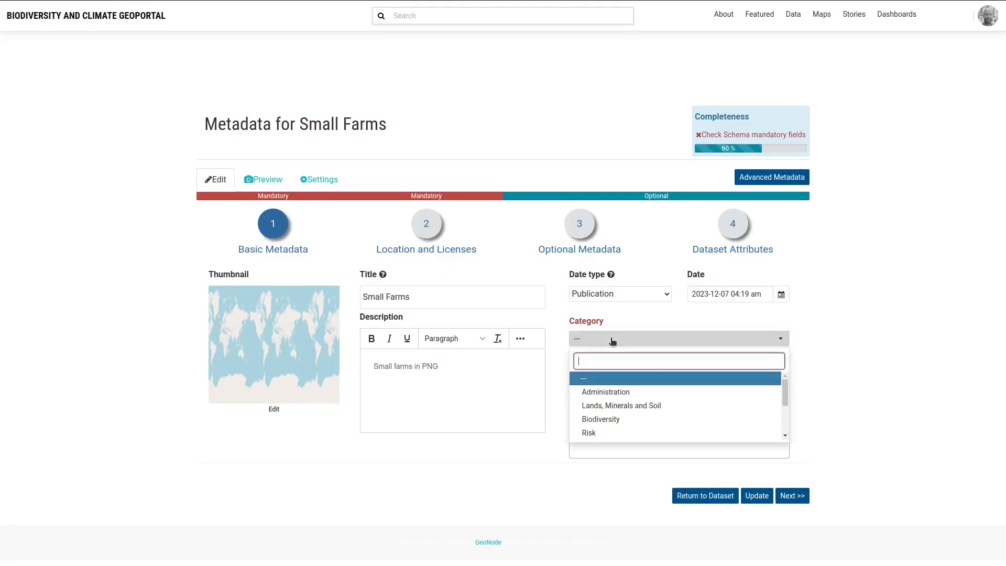
left_click(621, 406)
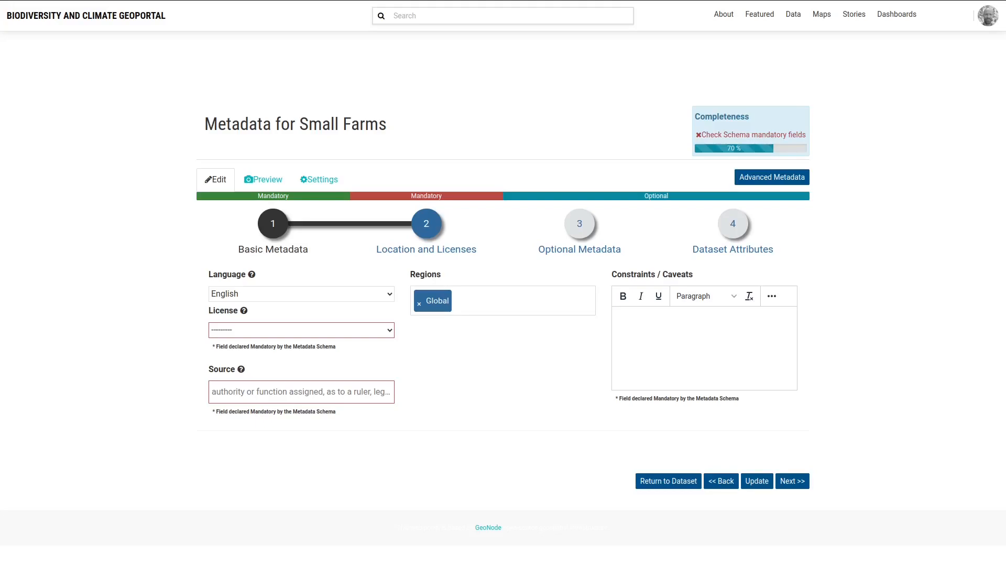
Step: Set the Small Farms metadata license to Unknown and the source to "Local knowledge"
left_click(227, 331)
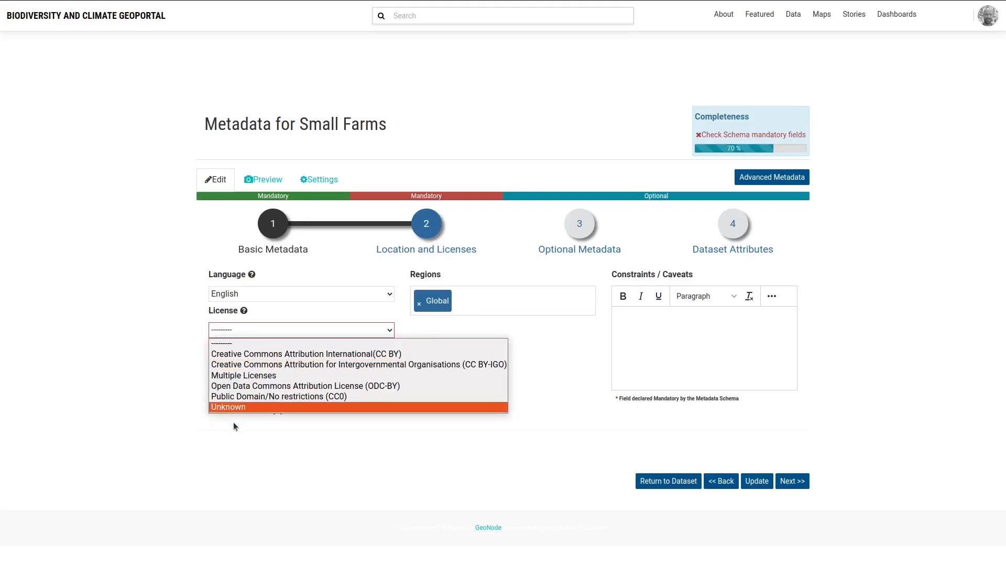
left_click(234, 408)
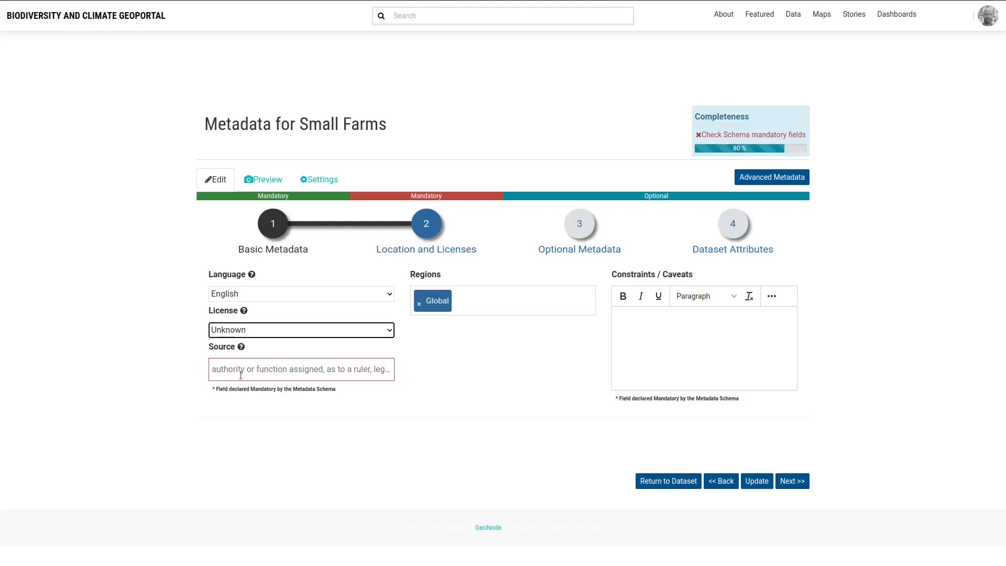
left_click(241, 375)
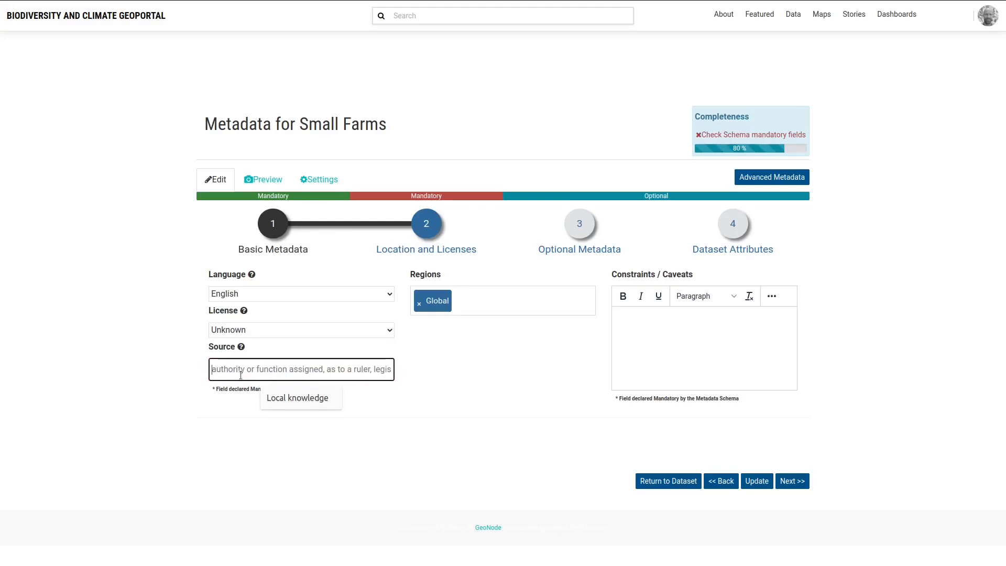
left_click(285, 399)
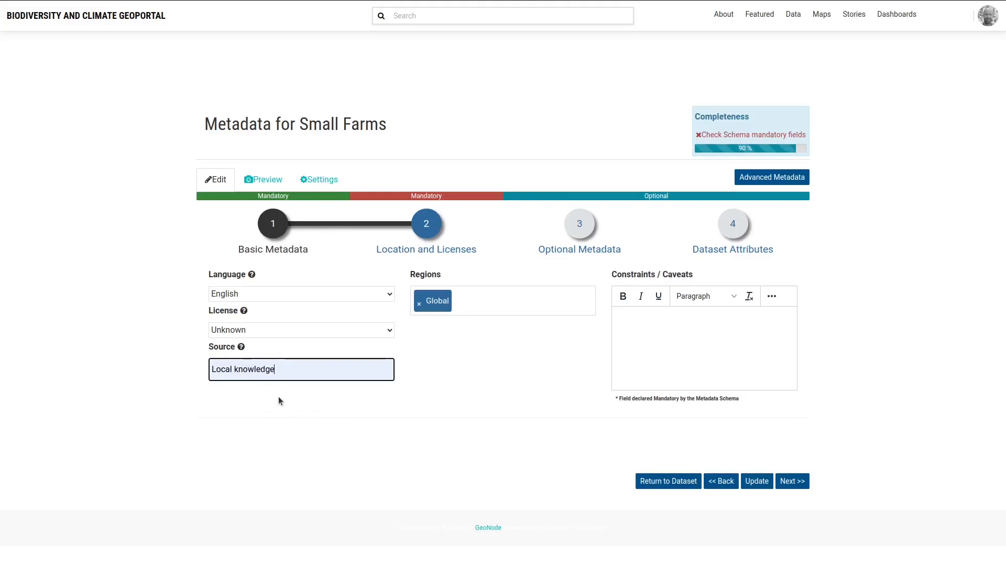
Step: Replace the Global region with Papua New Guinea in the Small Farms metadata
left_click(474, 300)
type("pap")
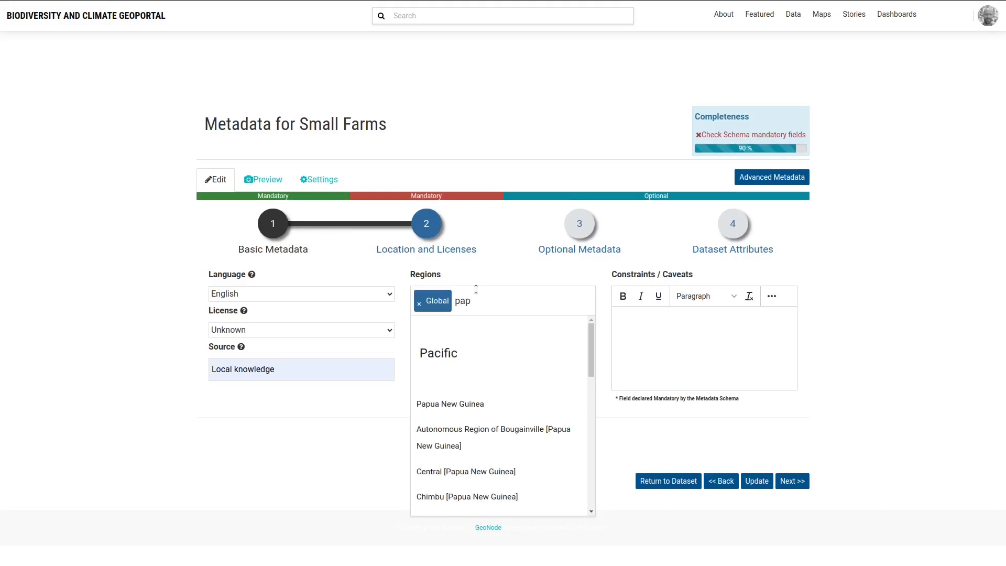
left_click(459, 408)
left_click(423, 309)
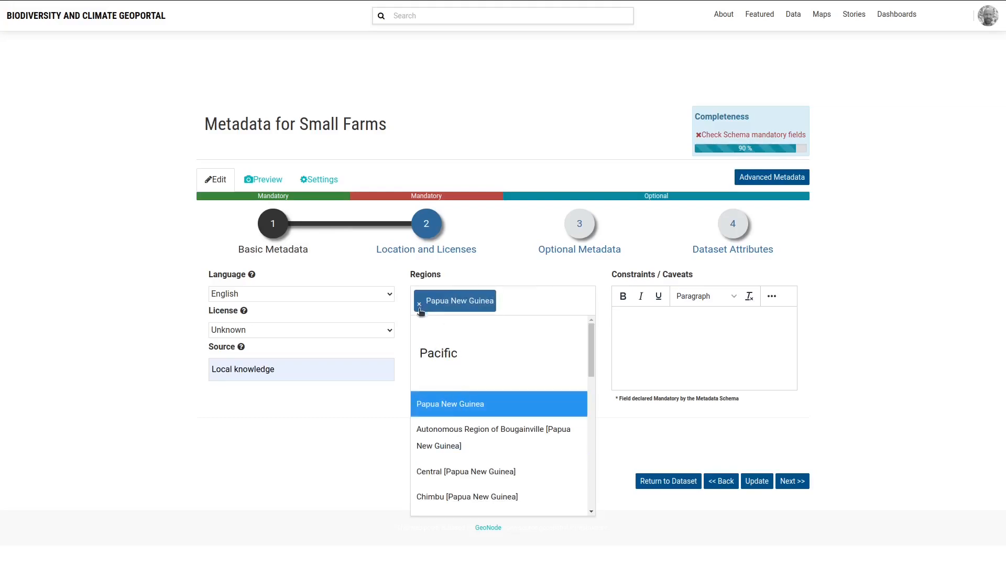
left_click(382, 461)
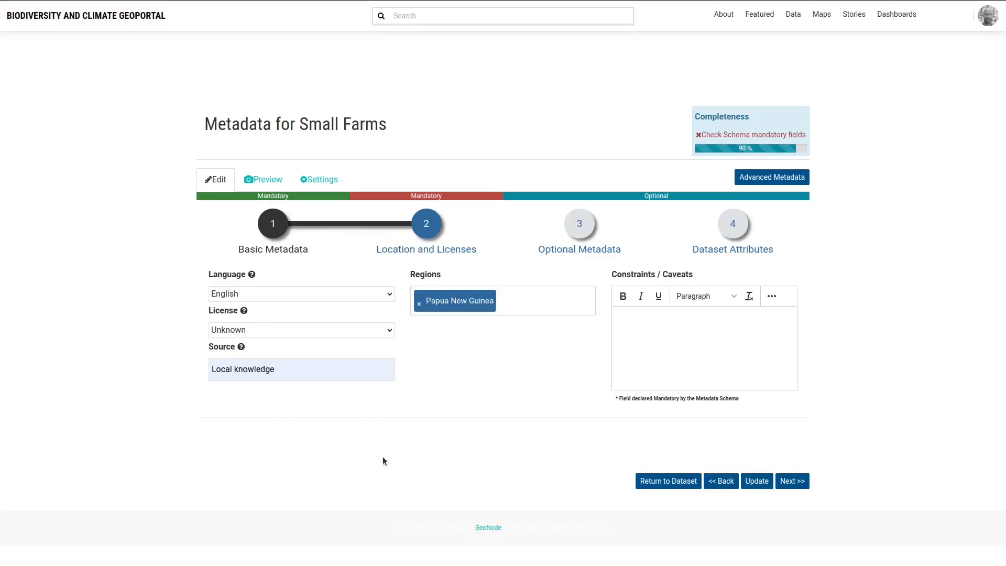
Step: Enter "none" as the constraints and caveats, and save the Small Farms metadata update
left_click(676, 352)
type("none")
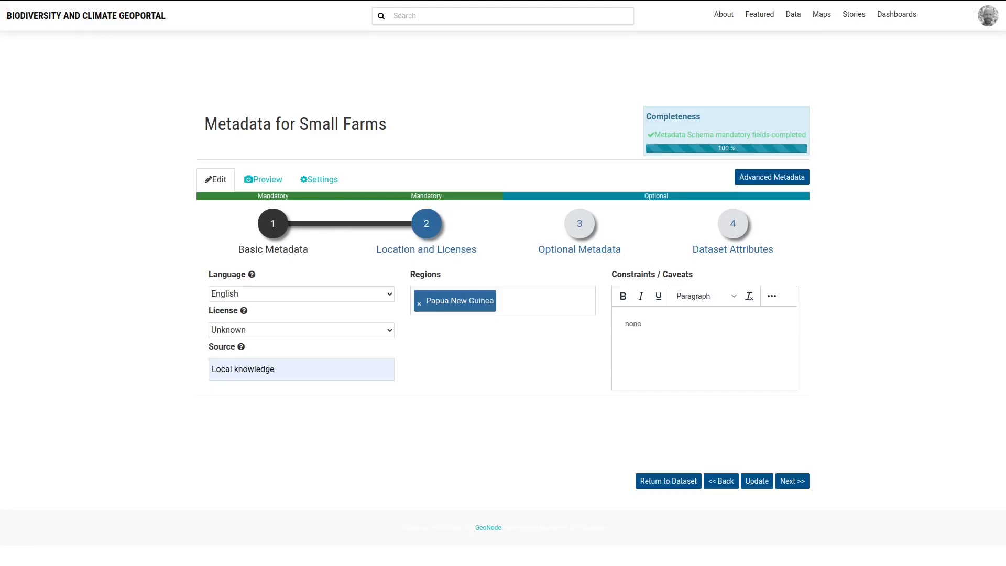
left_click(758, 481)
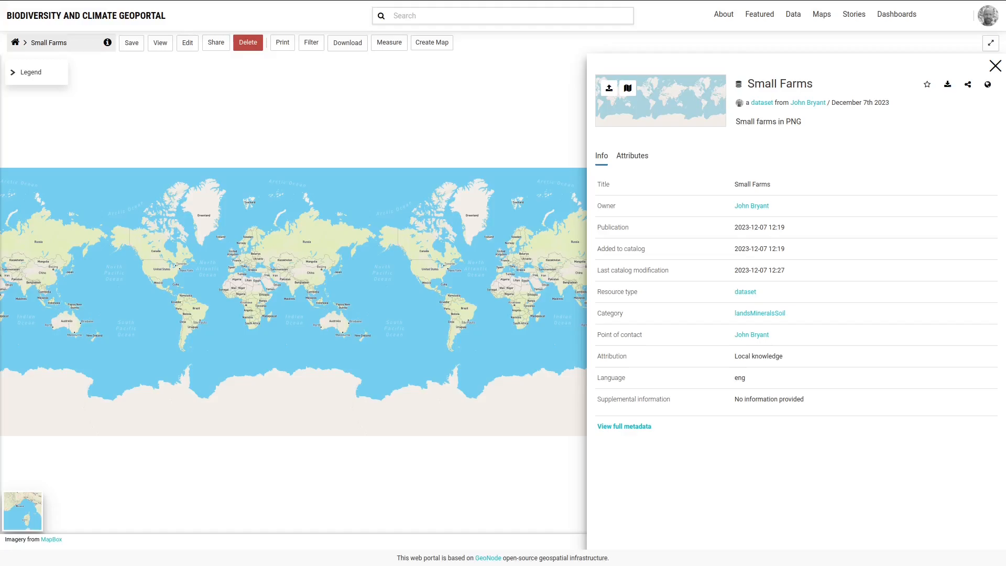
Step: Open the metadata upload page for the Small Farms dataset
left_click(187, 43)
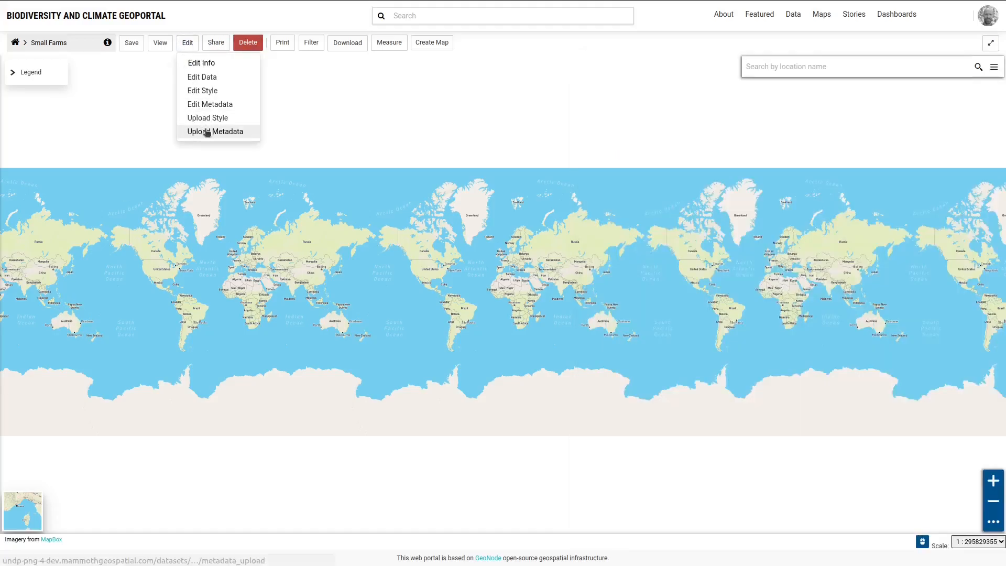
left_click(206, 131)
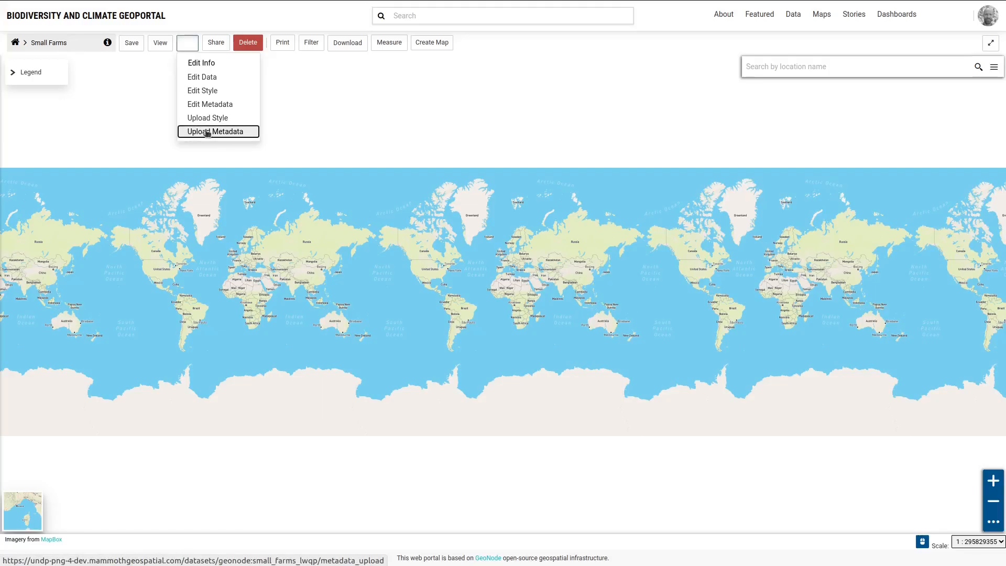